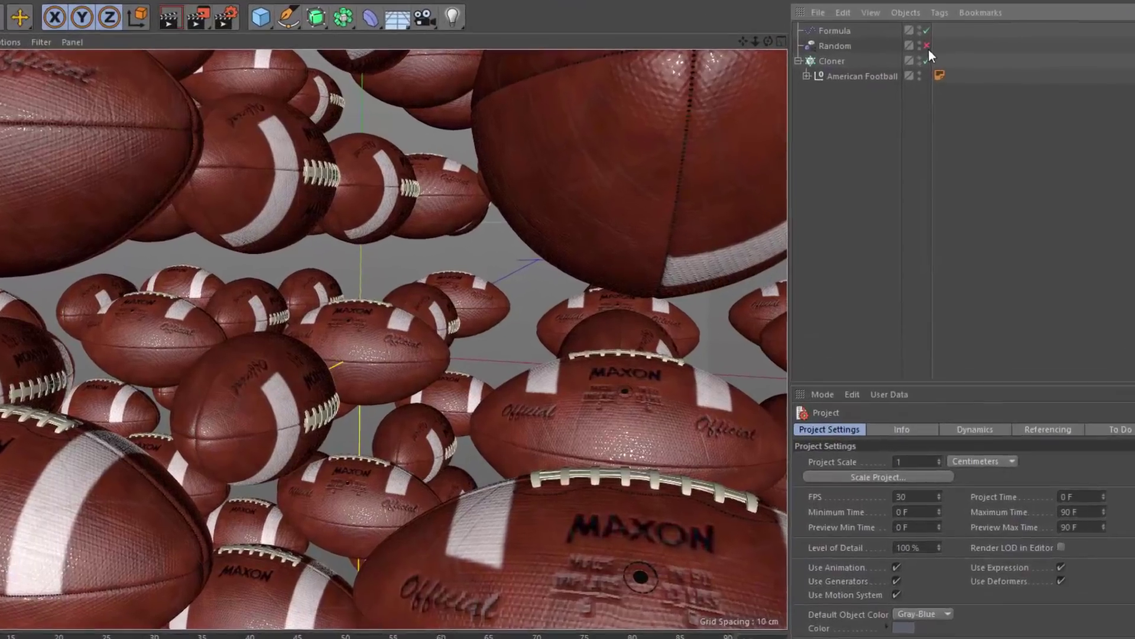
Step: Delete the Random and Formula effectors from the Object Manager, leaving the Cloner selected
left_click(926, 47)
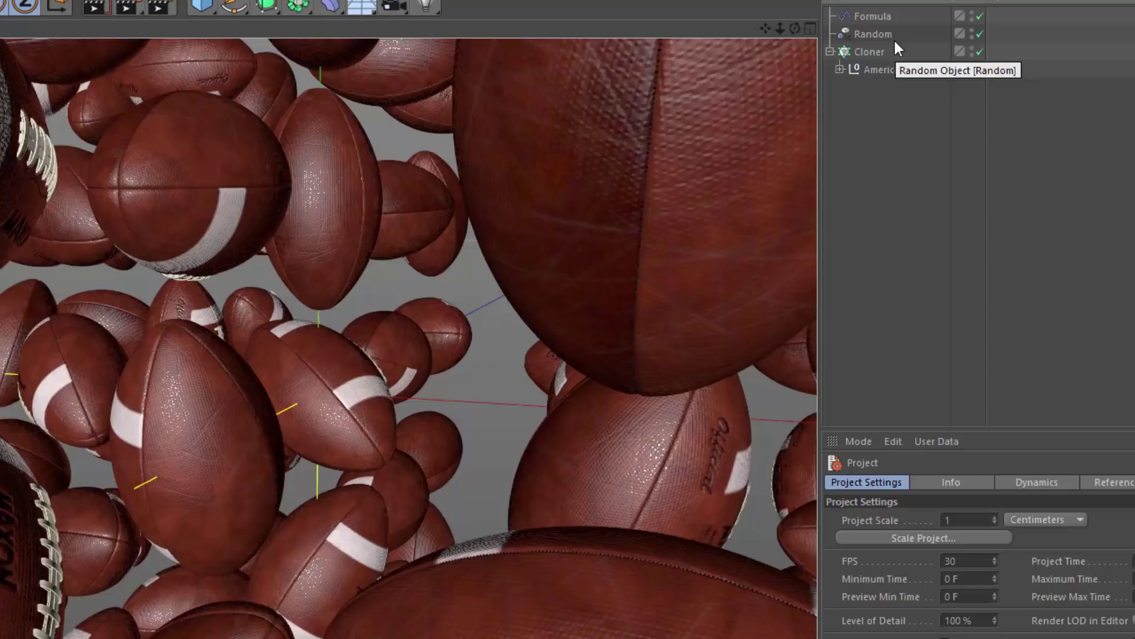
left_click(886, 36)
key("Delete")
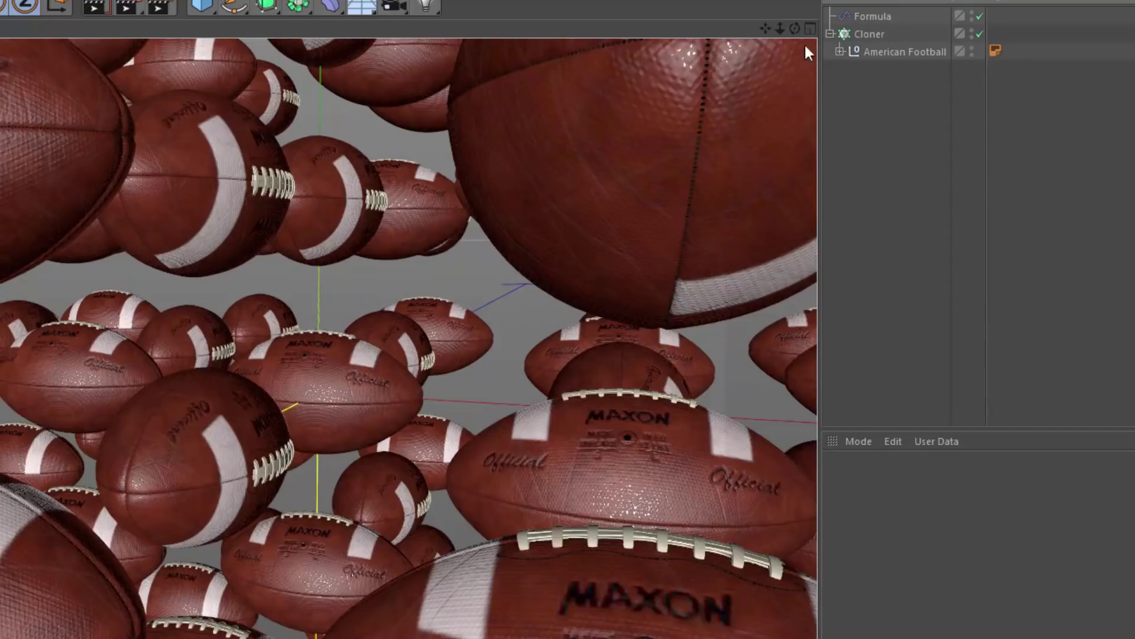
left_click(867, 16)
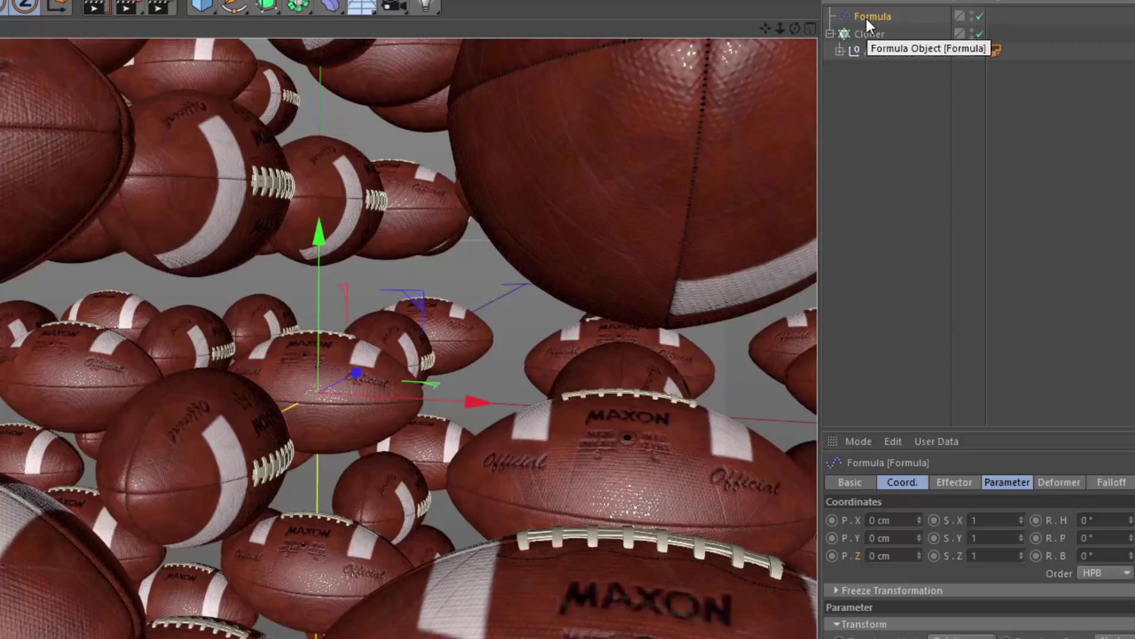
key("Delete")
left_click(867, 18)
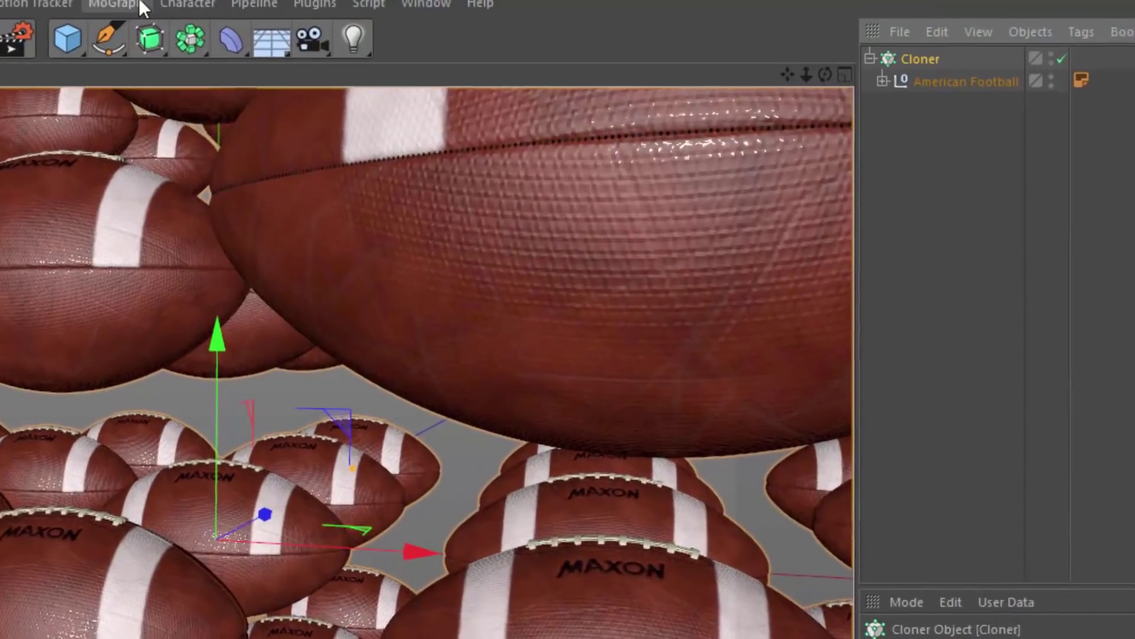
Step: Add a Formula effector to the American Football clones from the MoGraph Effector menu
left_click(101, 6)
mouse_move(122, 35)
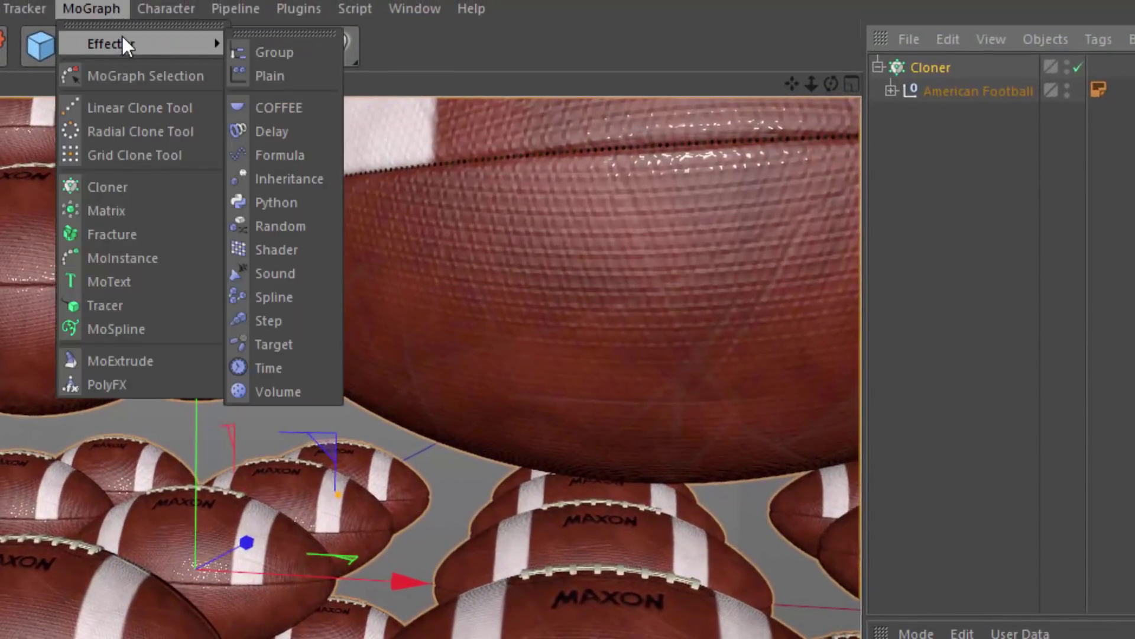
left_click(282, 155)
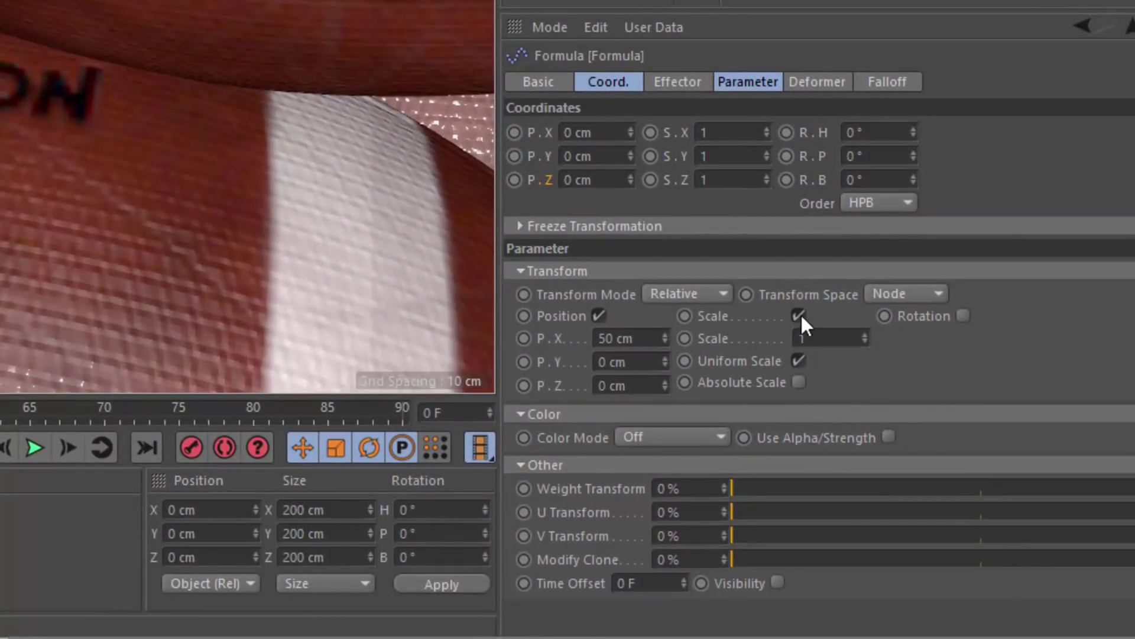
Step: Turn off the effector's Position and Scale, and clear its default formula text
left_click(800, 315)
left_click(598, 317)
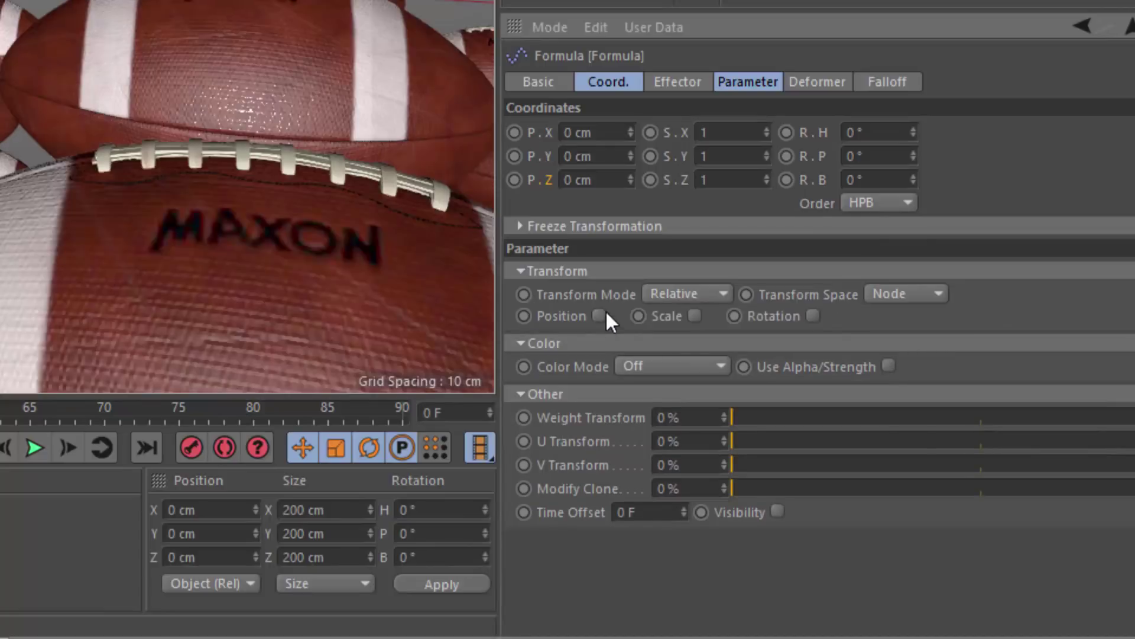
left_click(678, 82)
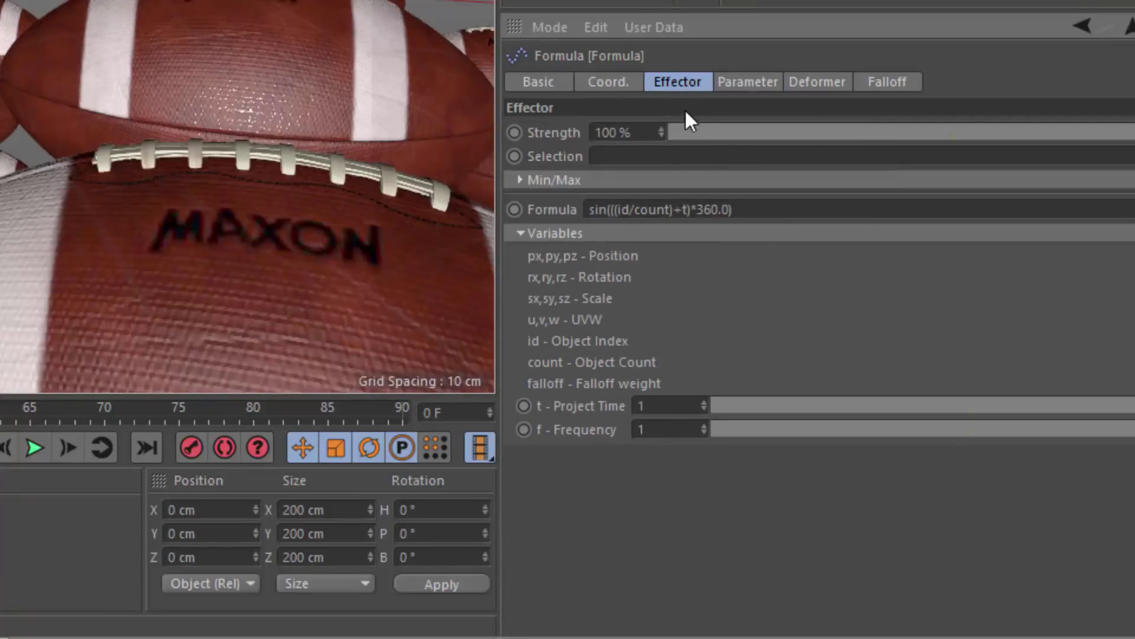
left_click_drag(734, 209, 506, 200)
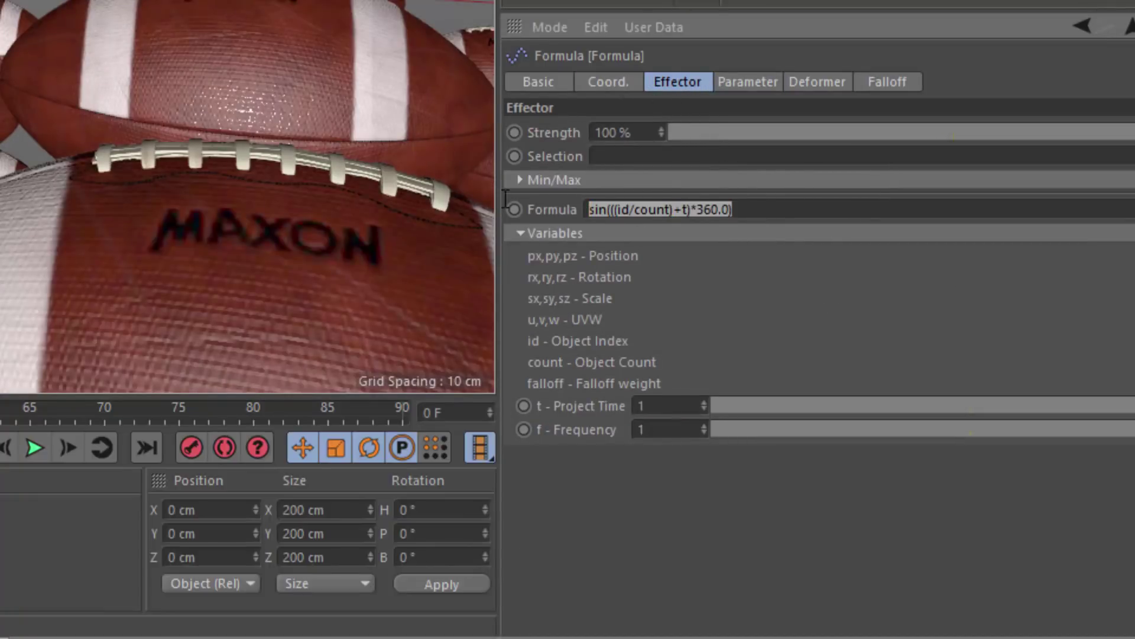
key("BackSpace")
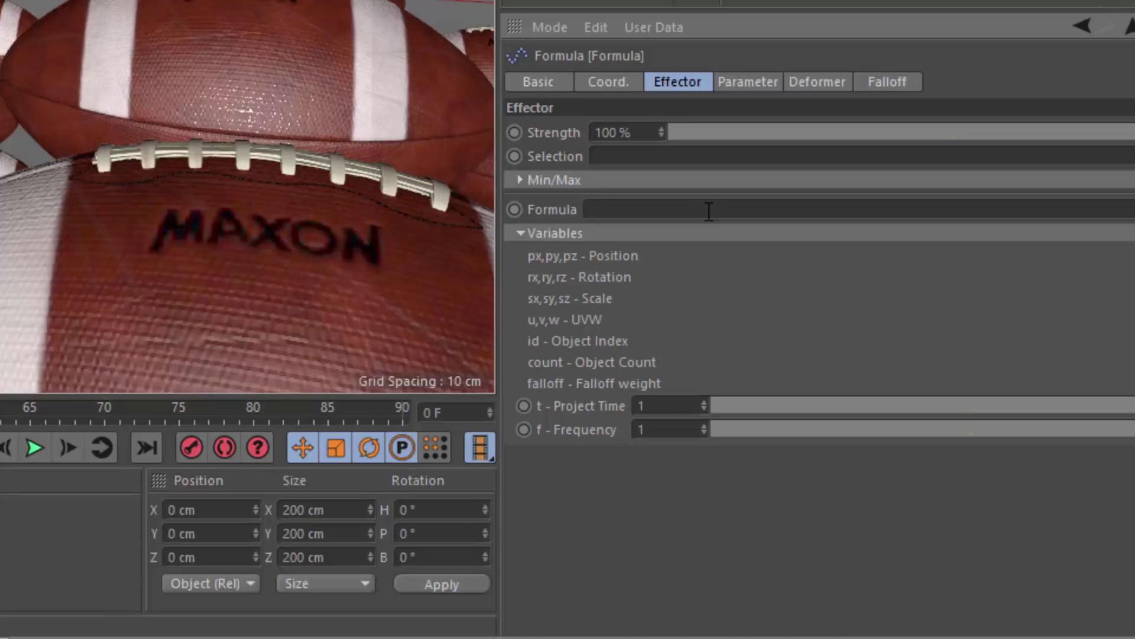
Step: Open the Formula (Appendix) help page by searching the help for 'formula'
right_click(553, 204)
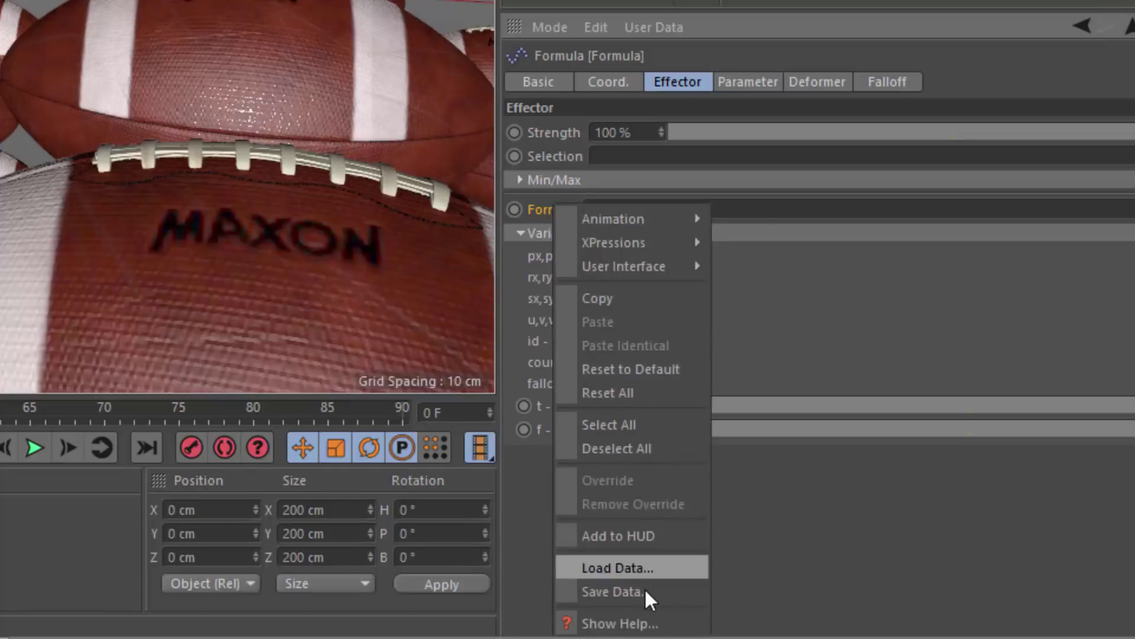
left_click(642, 628)
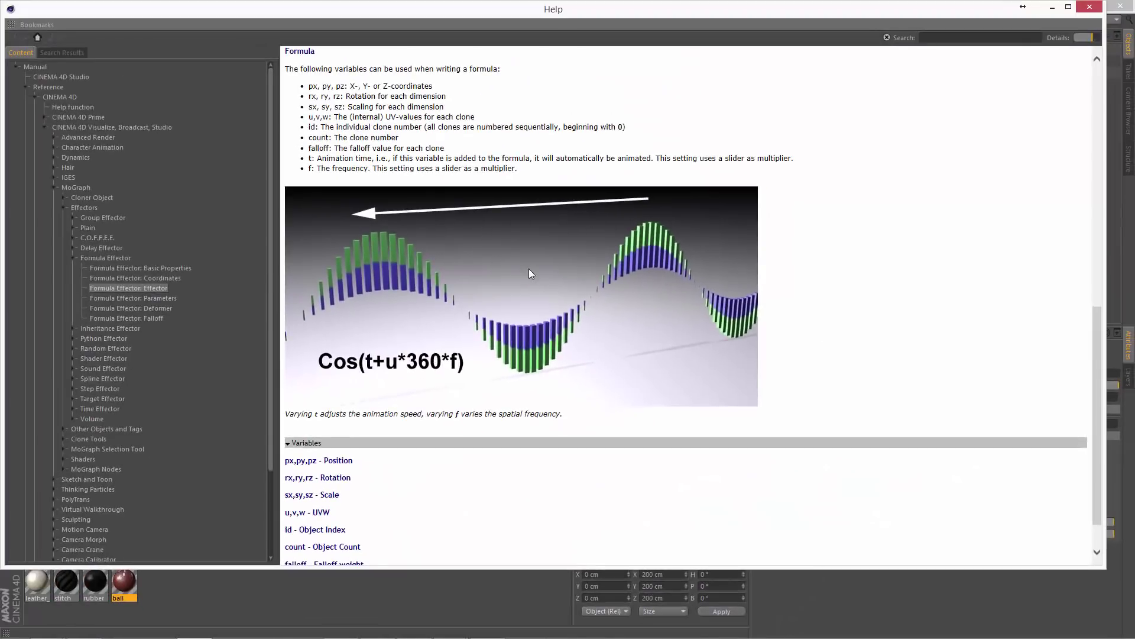
left_click(959, 39)
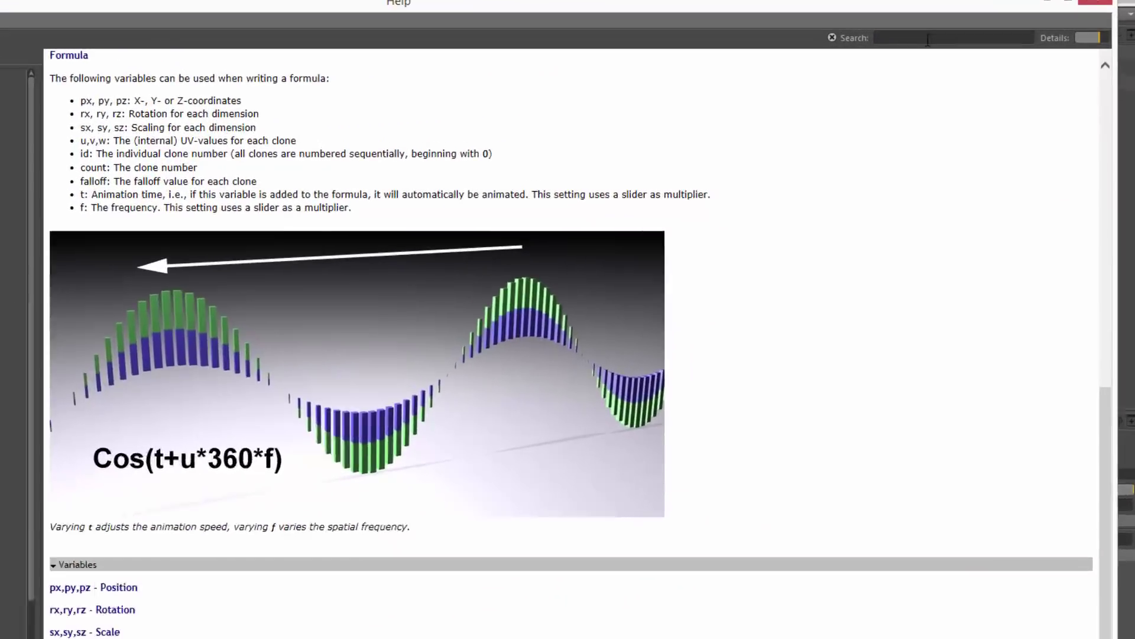
type("formula")
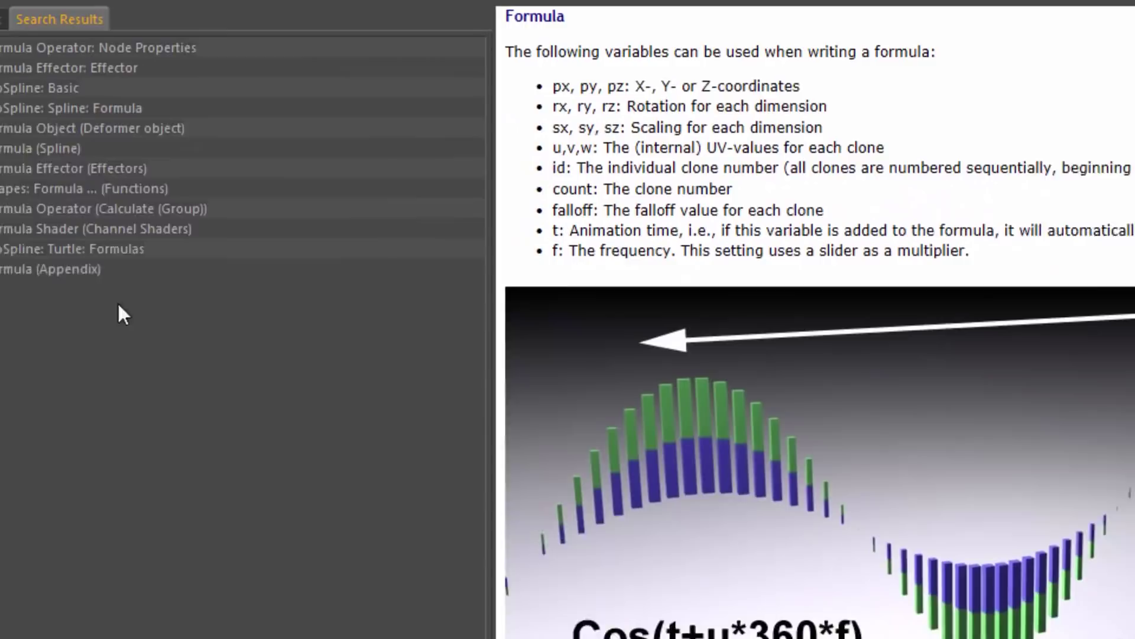
left_click(92, 269)
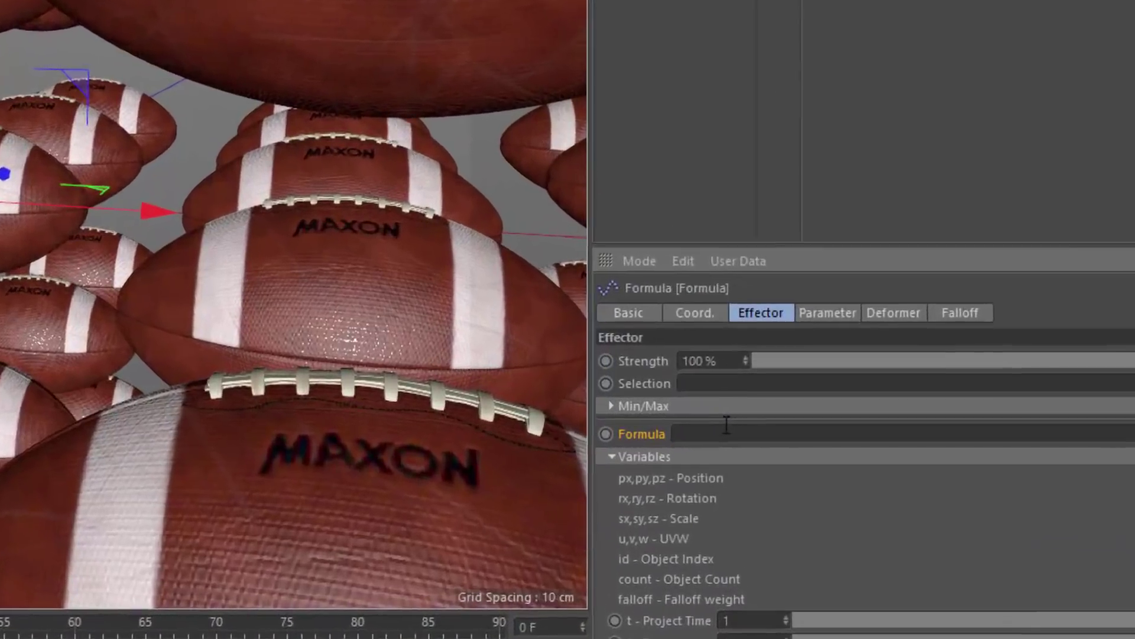
Step: Enter the seeded random formula rnd(3;12345) in the Formula field
left_click(822, 421)
type("rnd(")
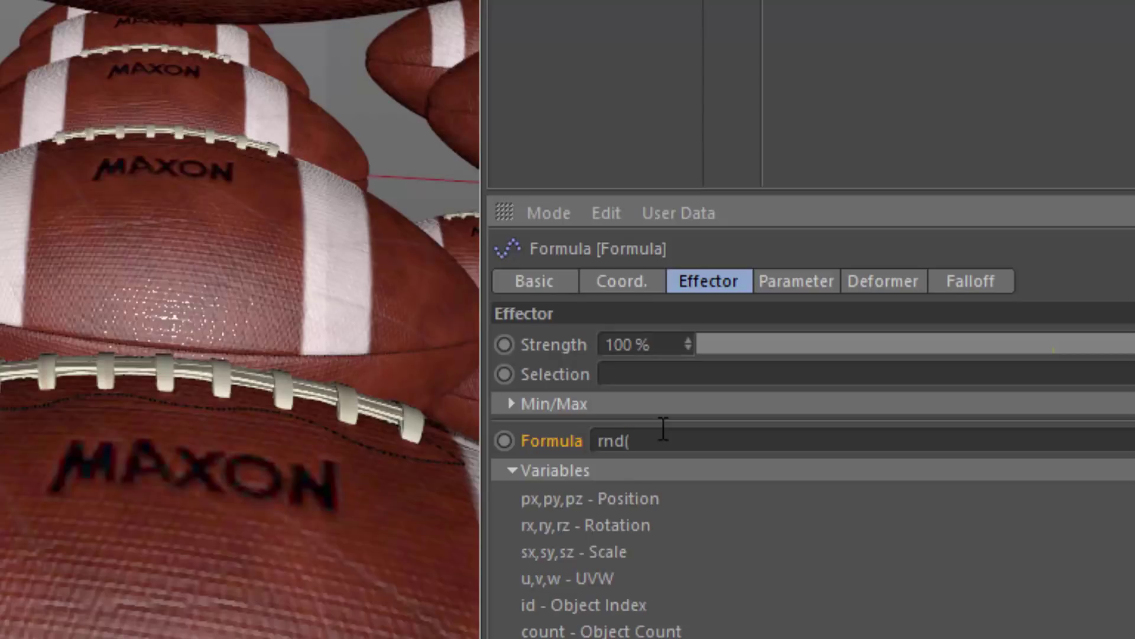
type("3)")
key("BackSpace")
type(";12345)")
Step: Enable Rotation on the Formula effector with 90° pitch and bank, heading left at 0°
left_click(783, 286)
left_click(878, 398)
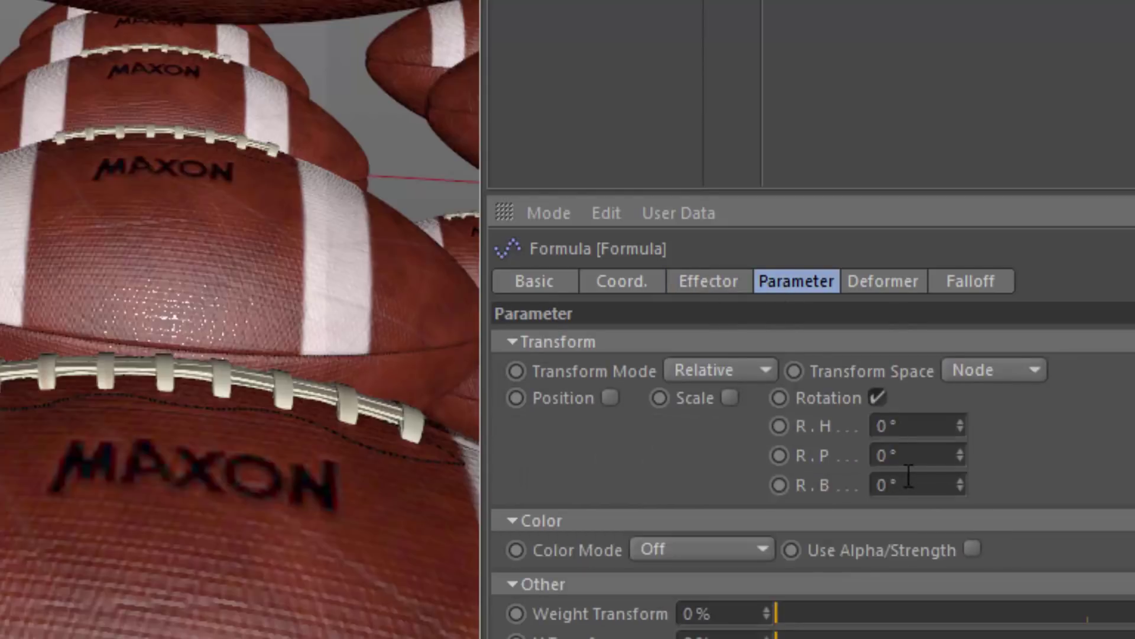
left_click(911, 457)
type("90")
type("90")
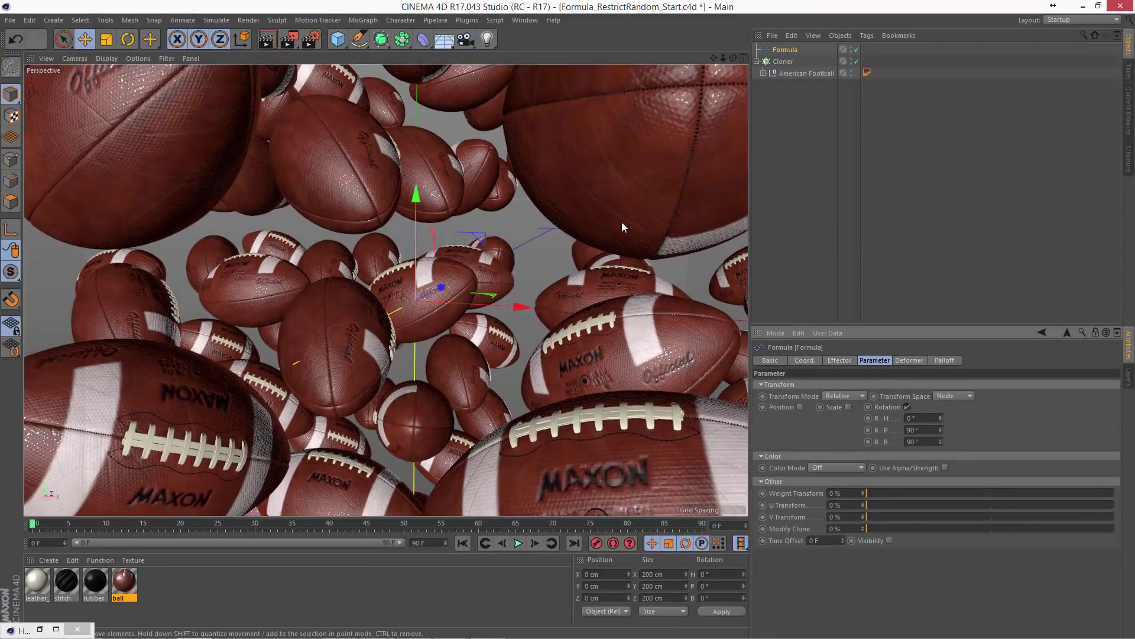
left_click(840, 360)
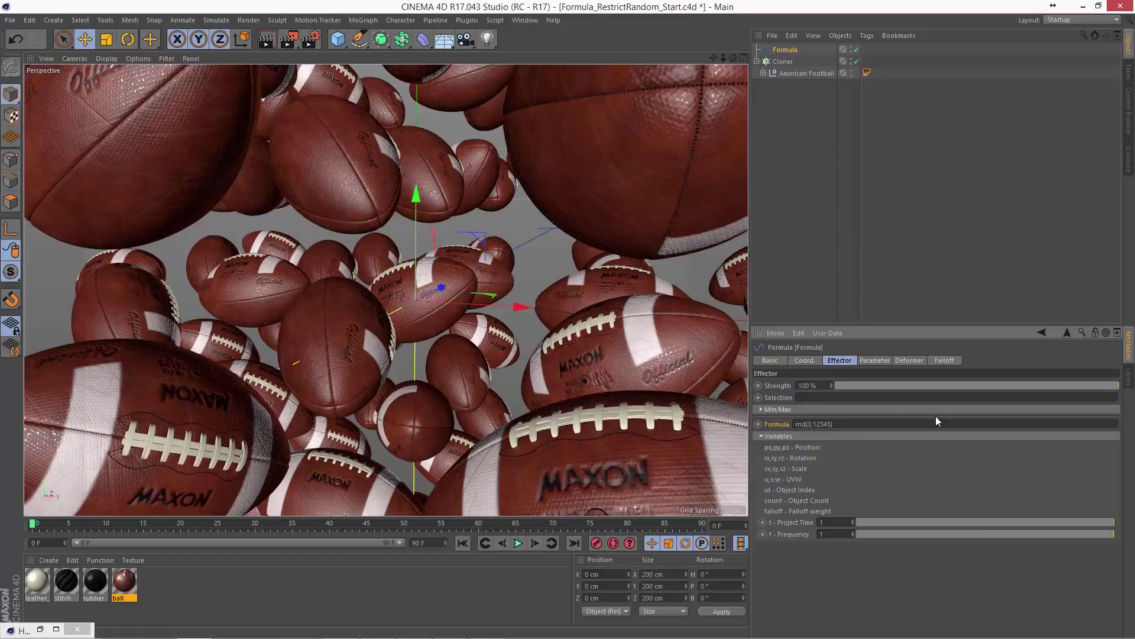
left_click(875, 361)
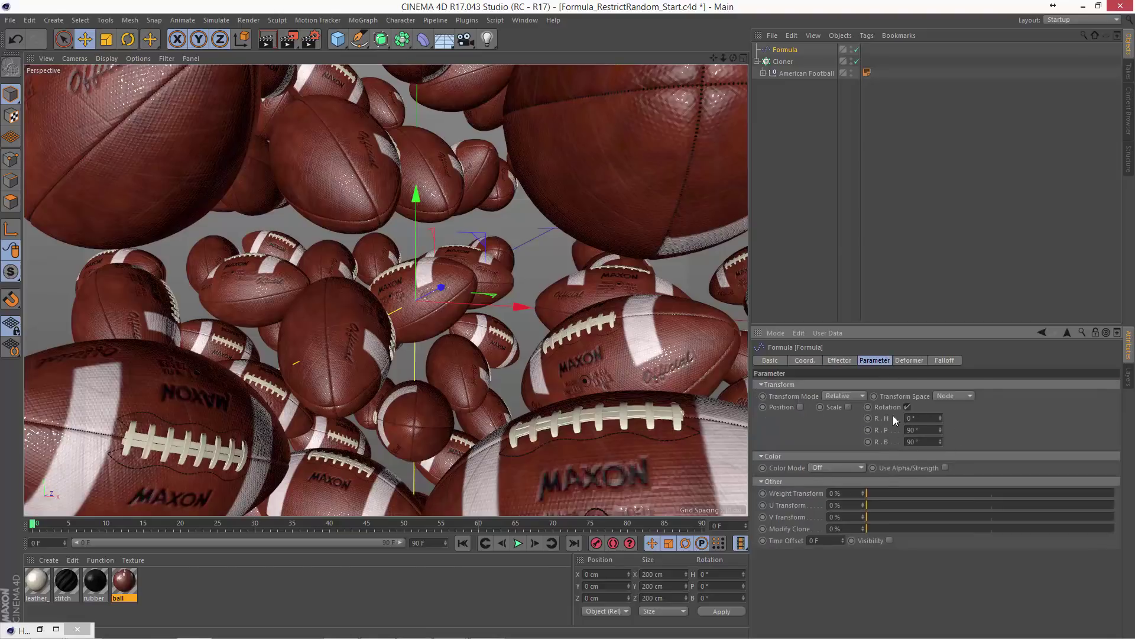
Step: Return to the Effector tab and the Formula (Appendix) help page for reference
left_click(831, 361)
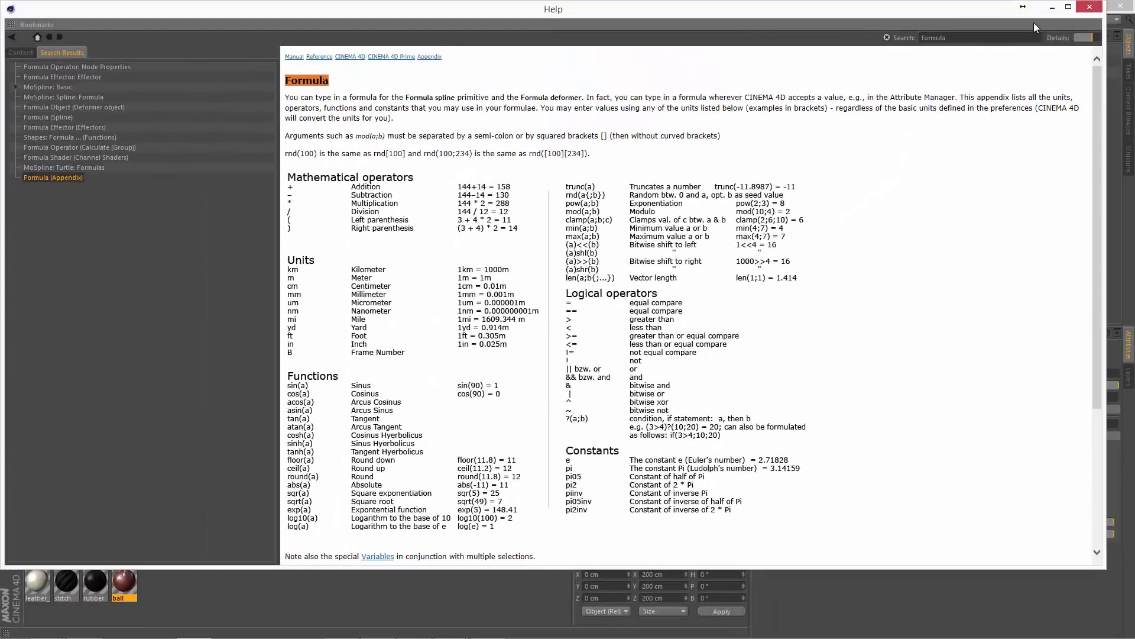
Step: Close the help and wrap the formula as round(rnd(3;12345))
left_click(1052, 8)
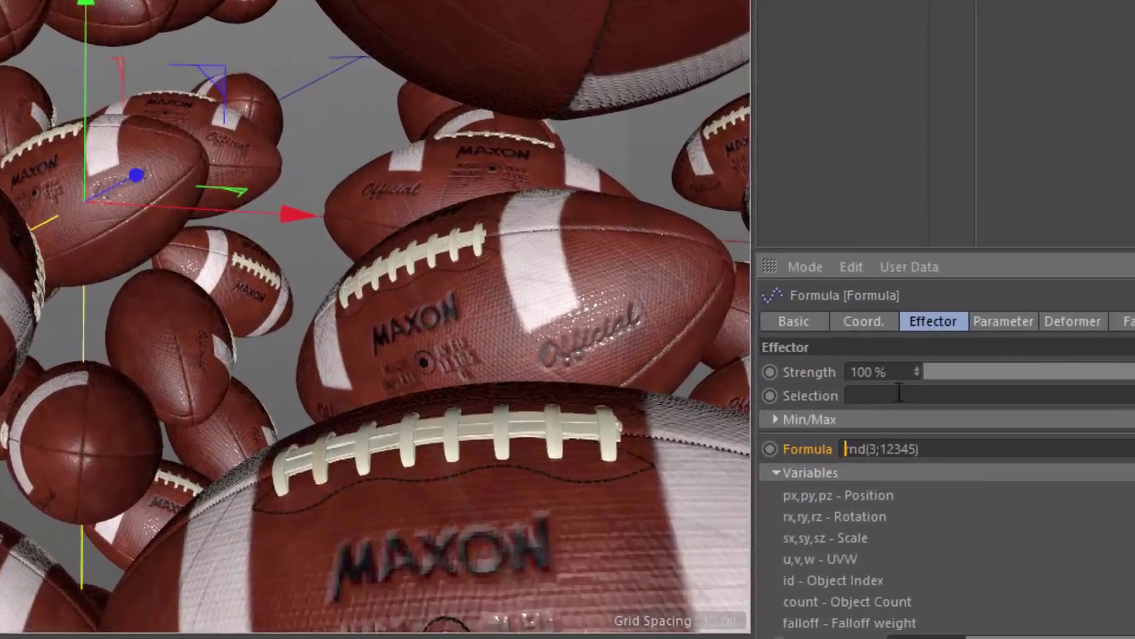
type("round(")
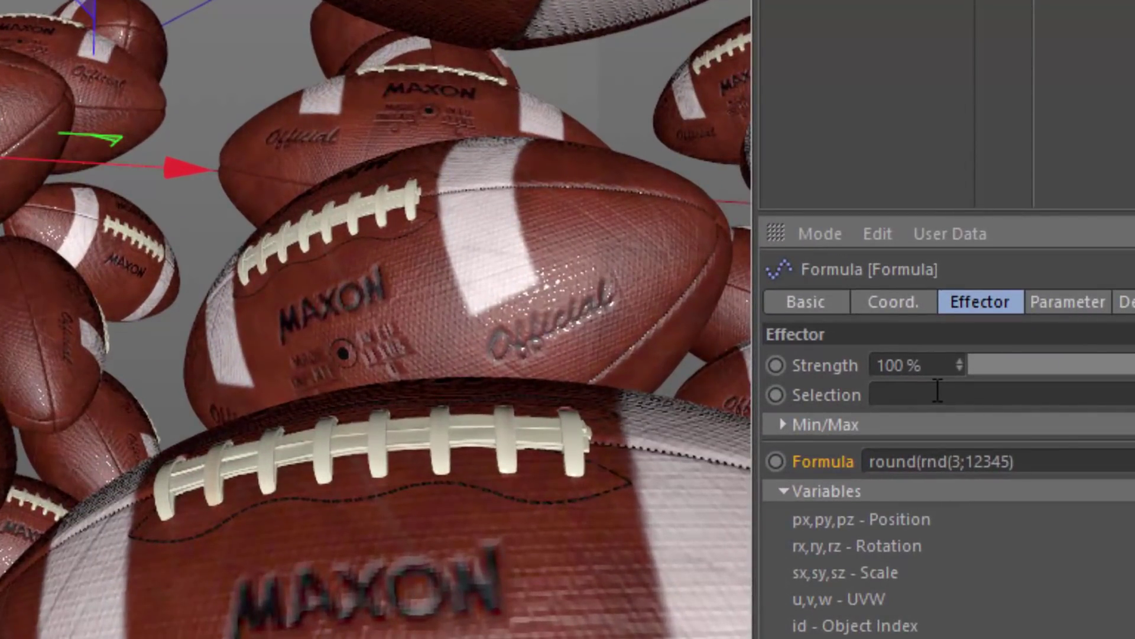
key("End")
type(")")
key("Return")
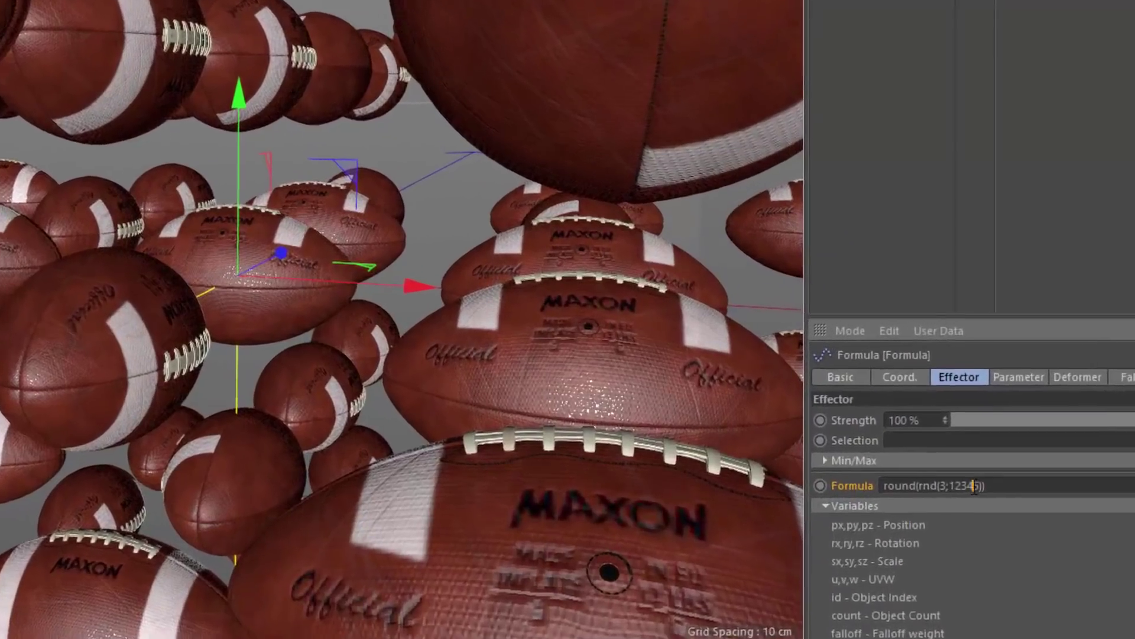
Step: Change the seed to 12355 so the formula reads round(rnd(3;12355))
type("5")
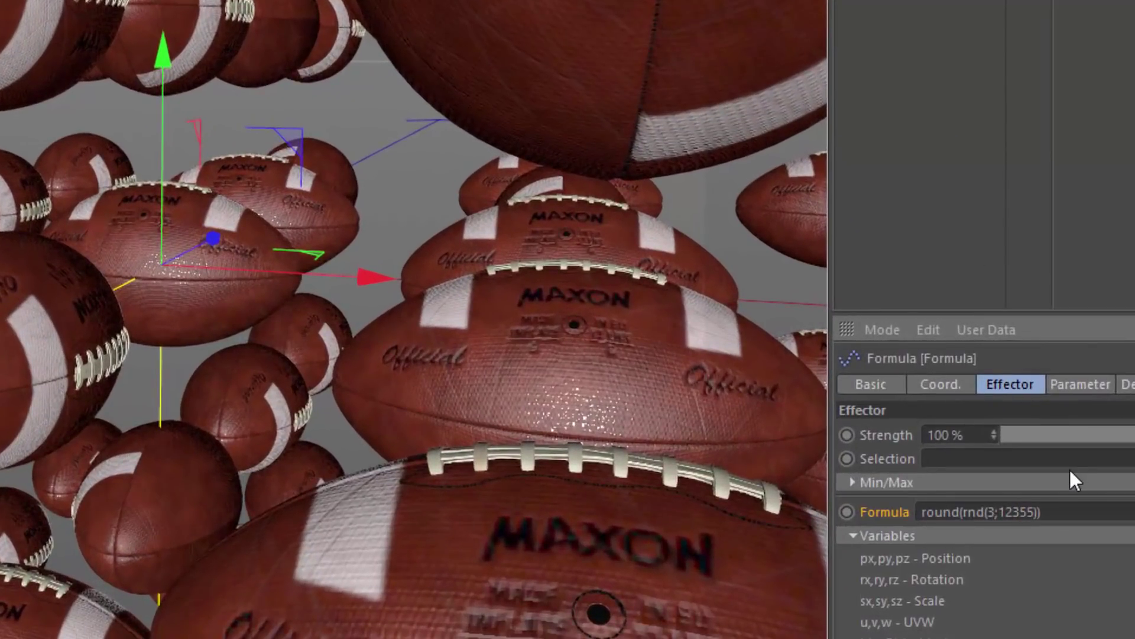
key("Return")
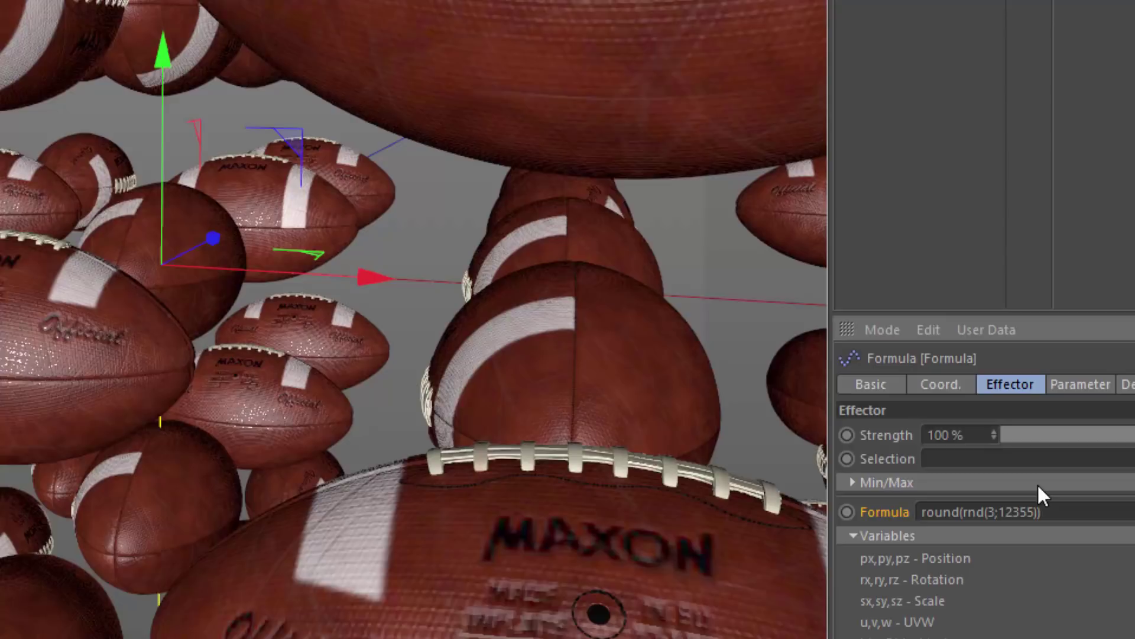
Step: Set the effector's pitch and bank rotation to 45°
left_click(1080, 384)
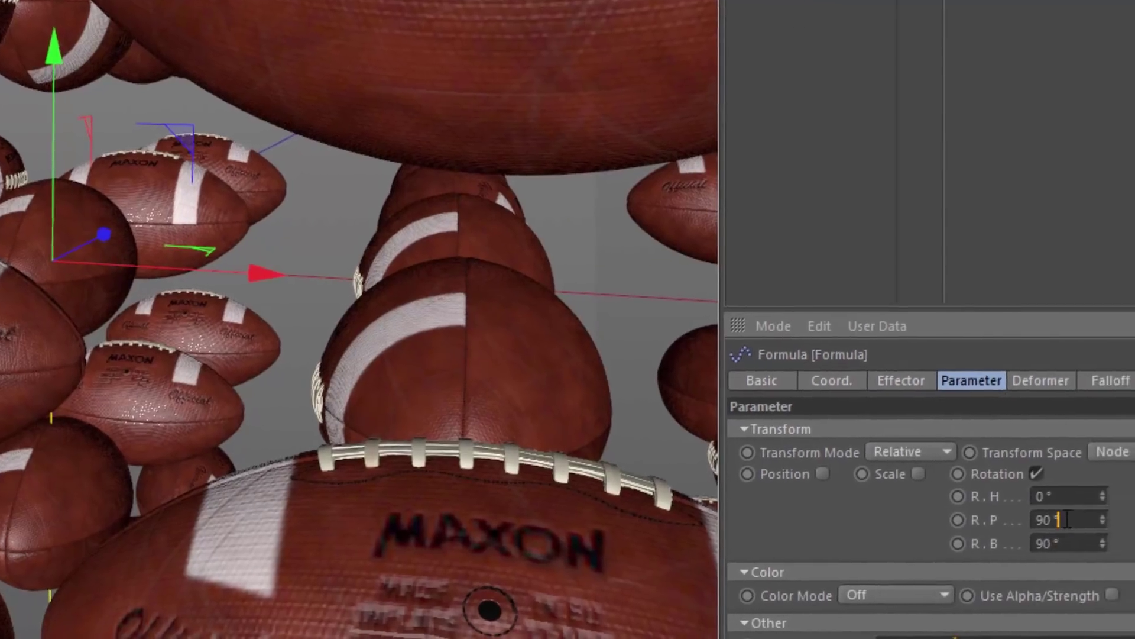
left_click_drag(1067, 520, 982, 500)
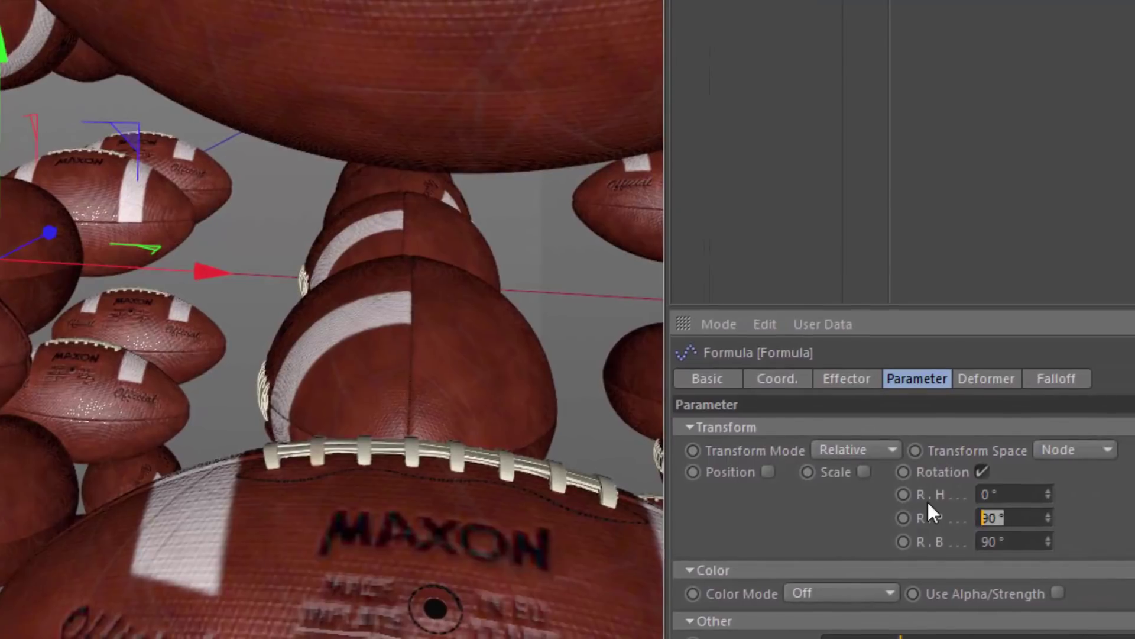
type("45")
key("Tab")
type("45")
key("Return")
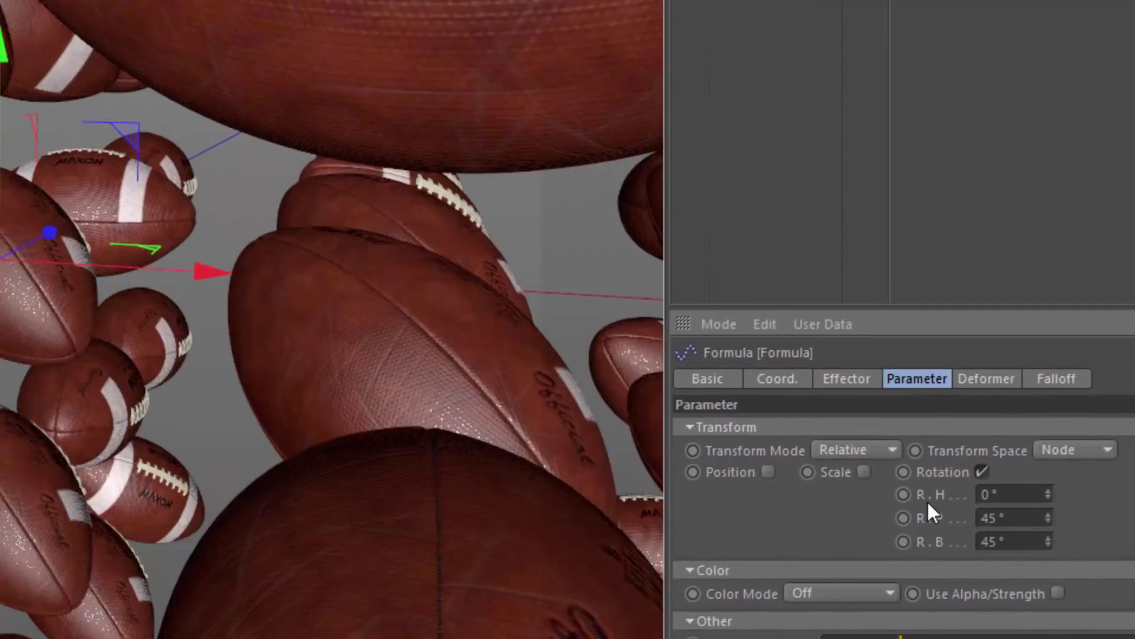
Step: Change the formula's range from 3 to 7, making it round(rnd(7;12355))
left_click(846, 378)
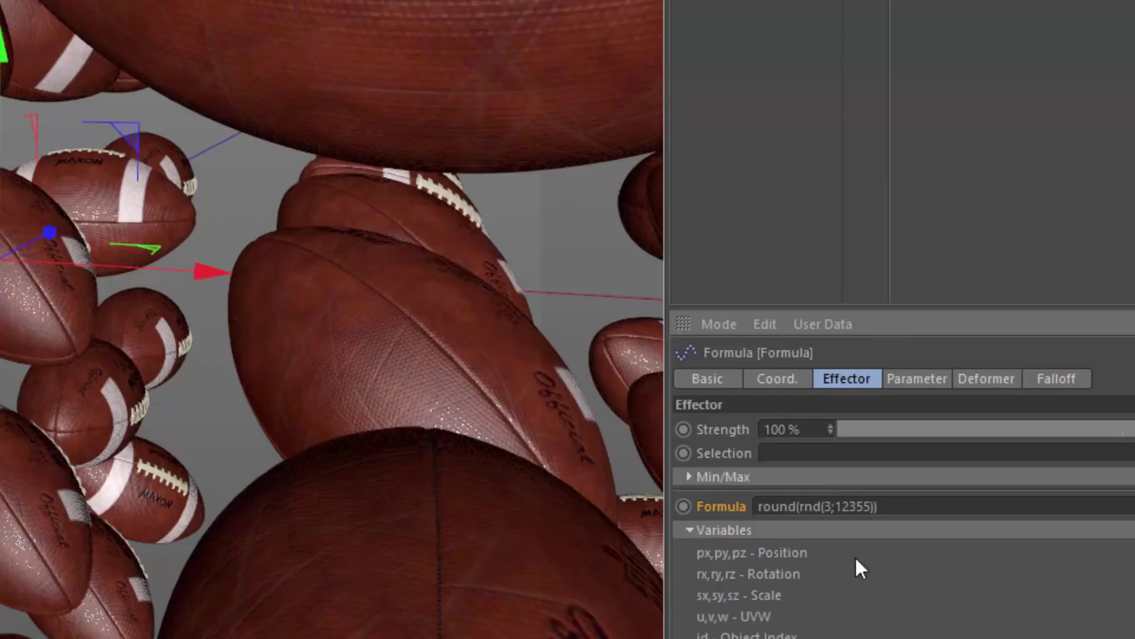
double_click(826, 508)
type("7")
key("Return")
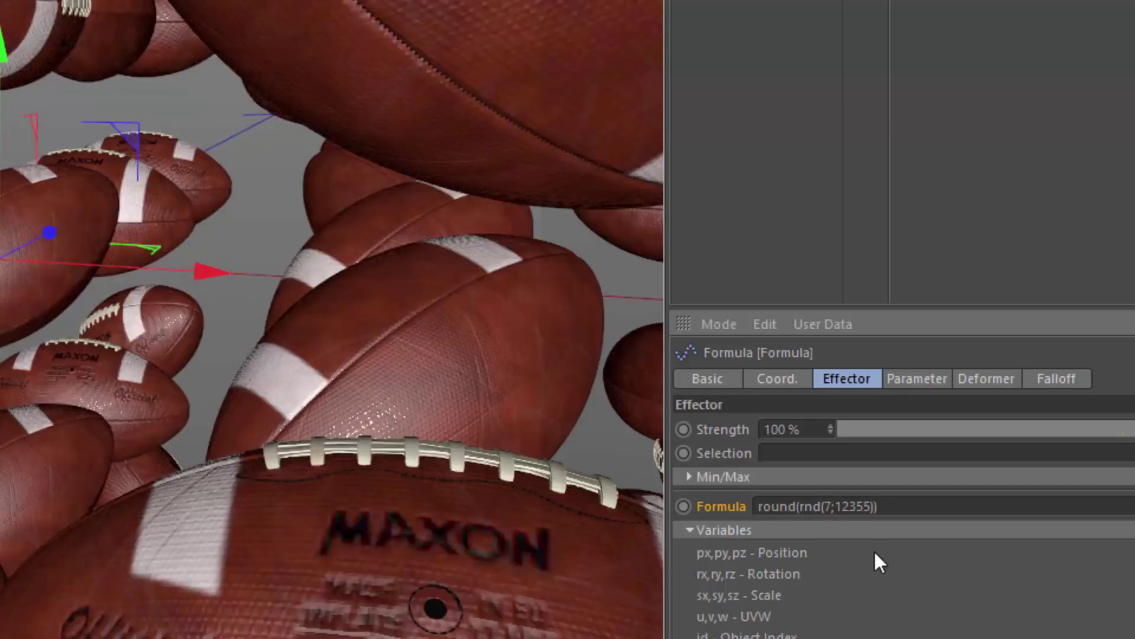